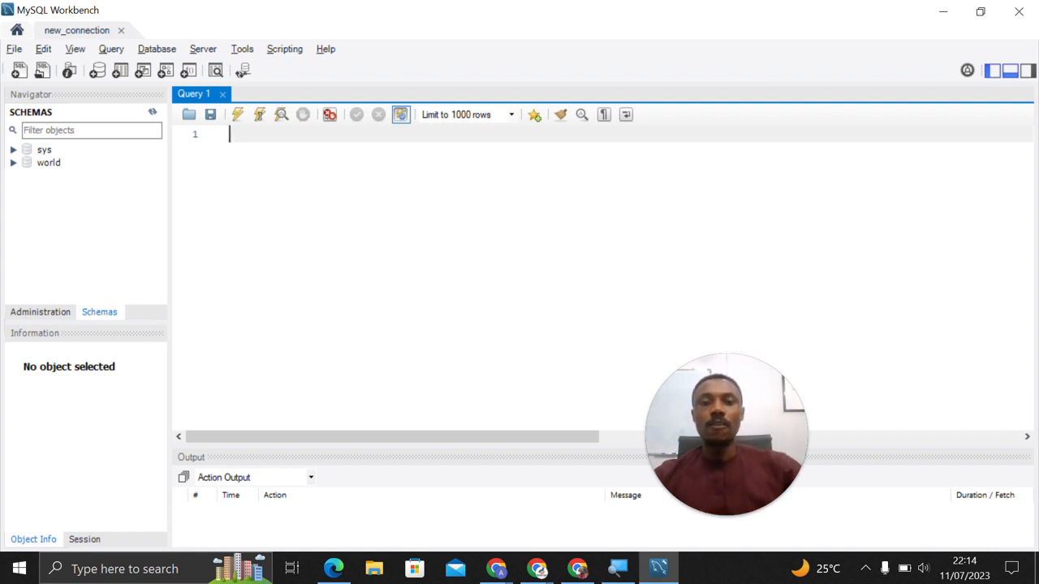
pyautogui.moveTo(709, 374); pyautogui.dragTo(782, 35)
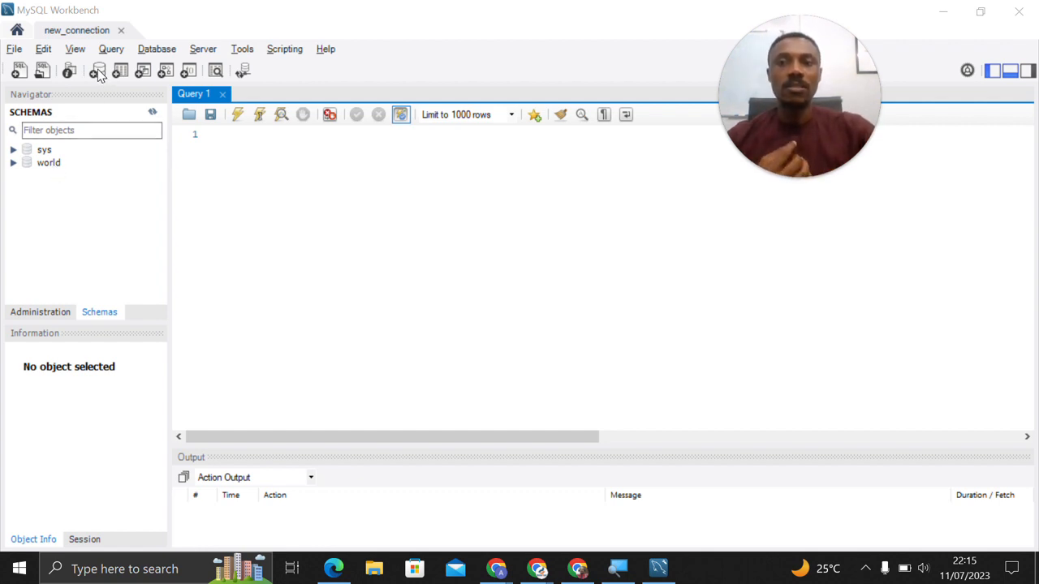
pyautogui.click(146, 207)
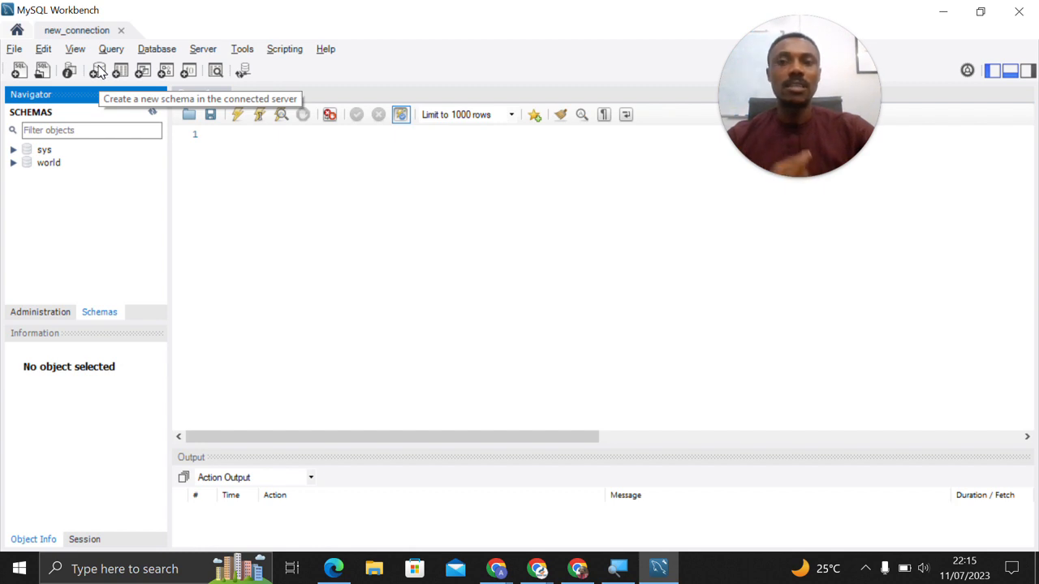
pyautogui.rightClick(79, 205)
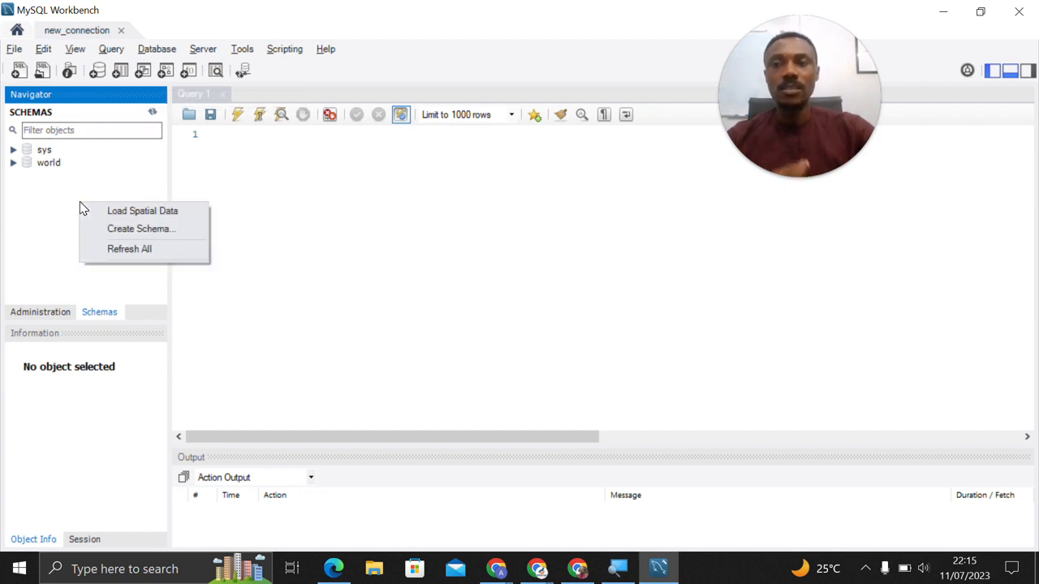
pyautogui.click(126, 188)
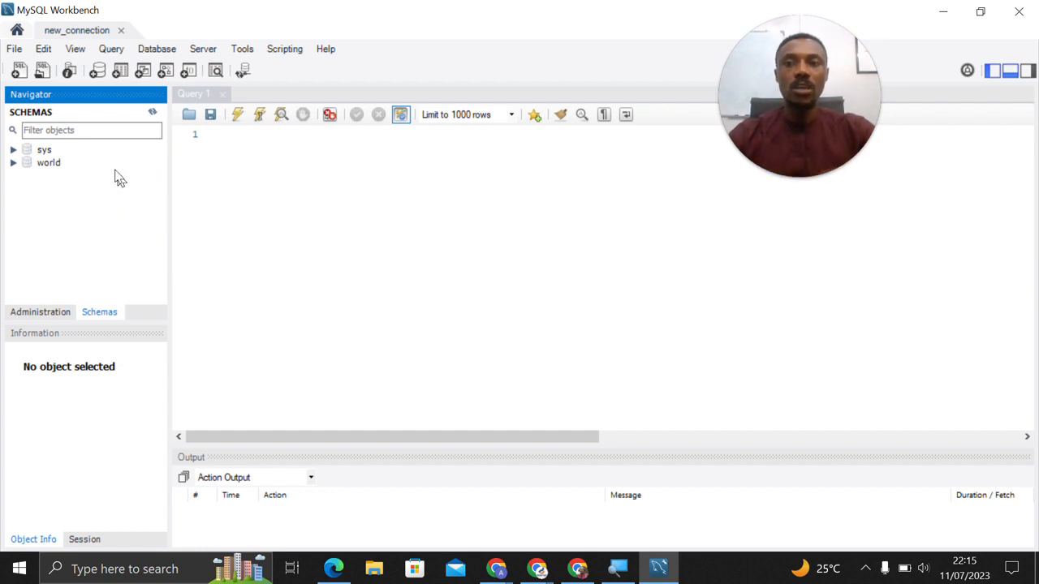
pyautogui.click(97, 73)
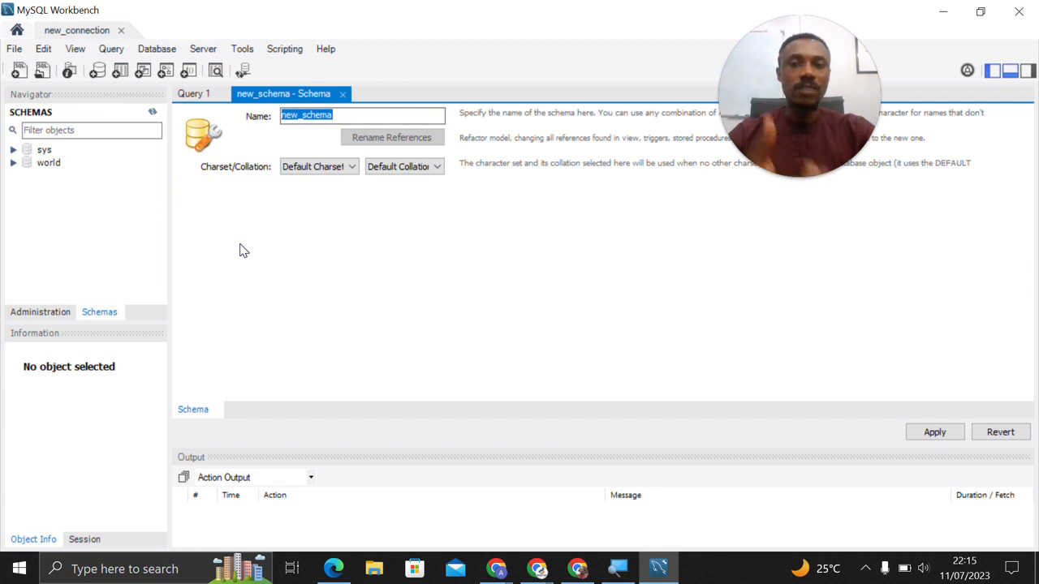
pyautogui.click(349, 94)
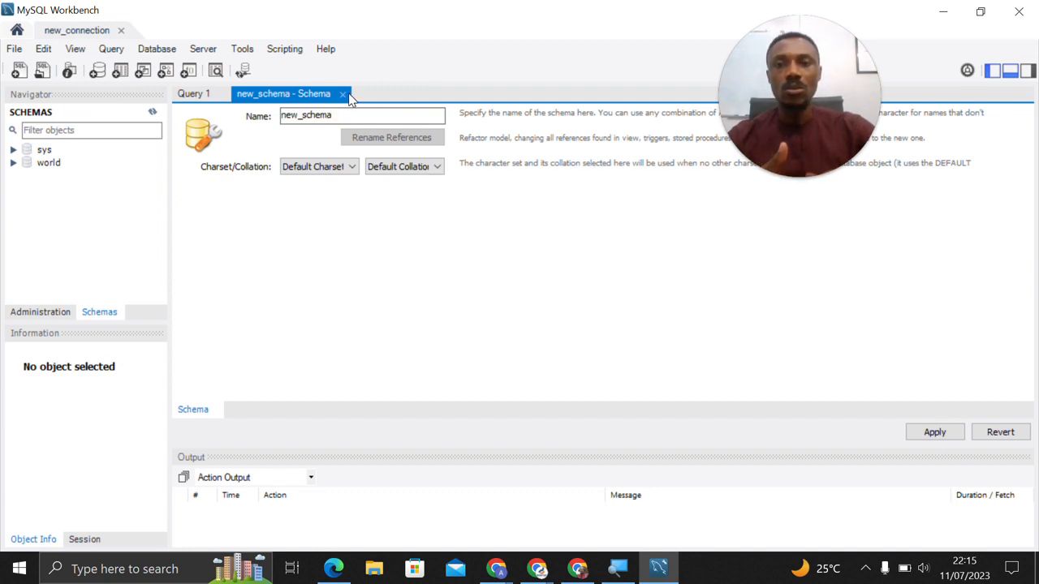
pyautogui.click(342, 94)
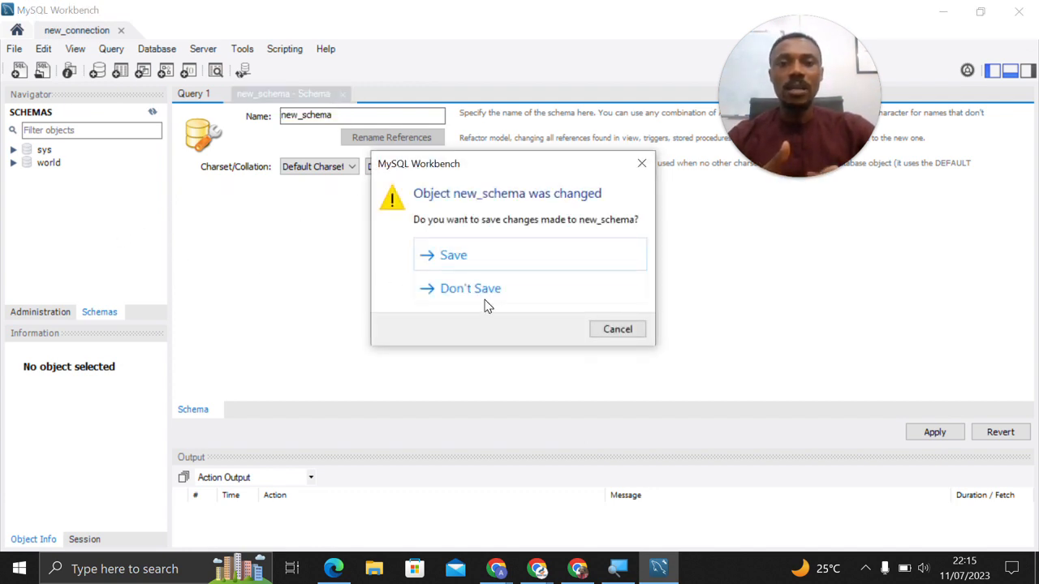
pyautogui.click(472, 292)
# Step: Create a new schema named first_db with default charset and collation, and apply its SQL script to the server
pyautogui.rightClick(88, 207)
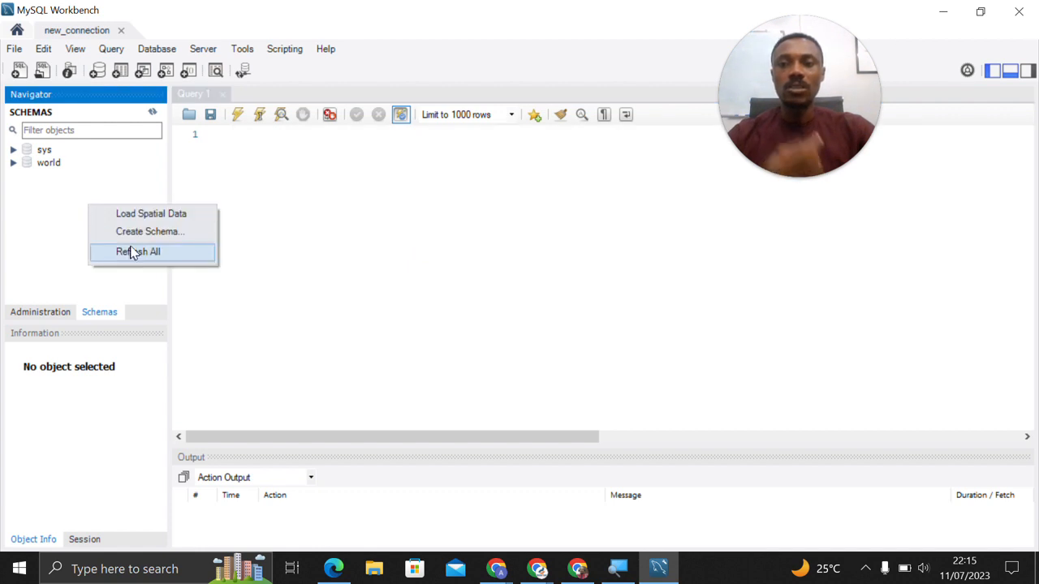
pyautogui.click(139, 233)
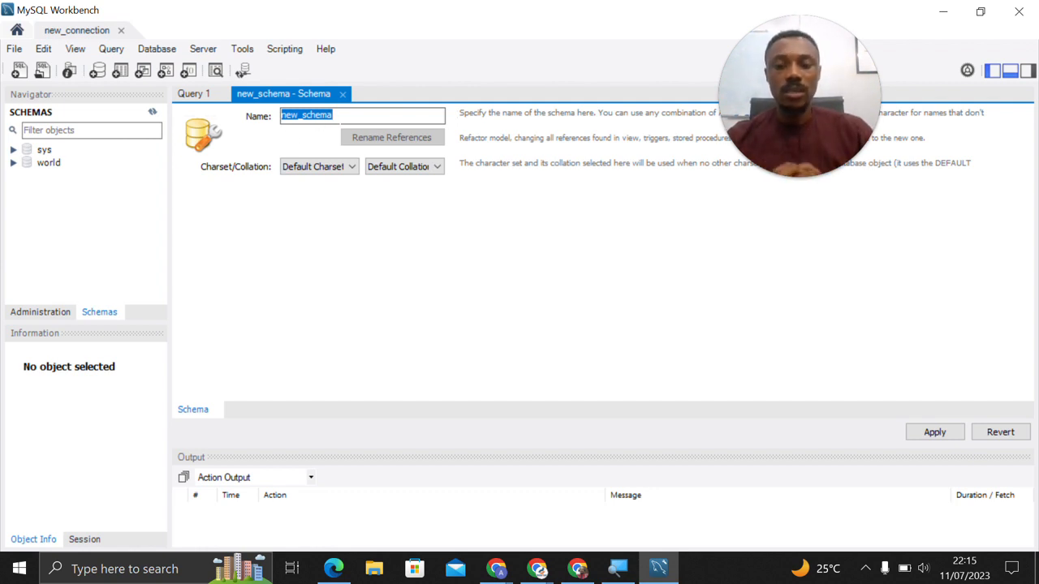
pyautogui.write('firs')
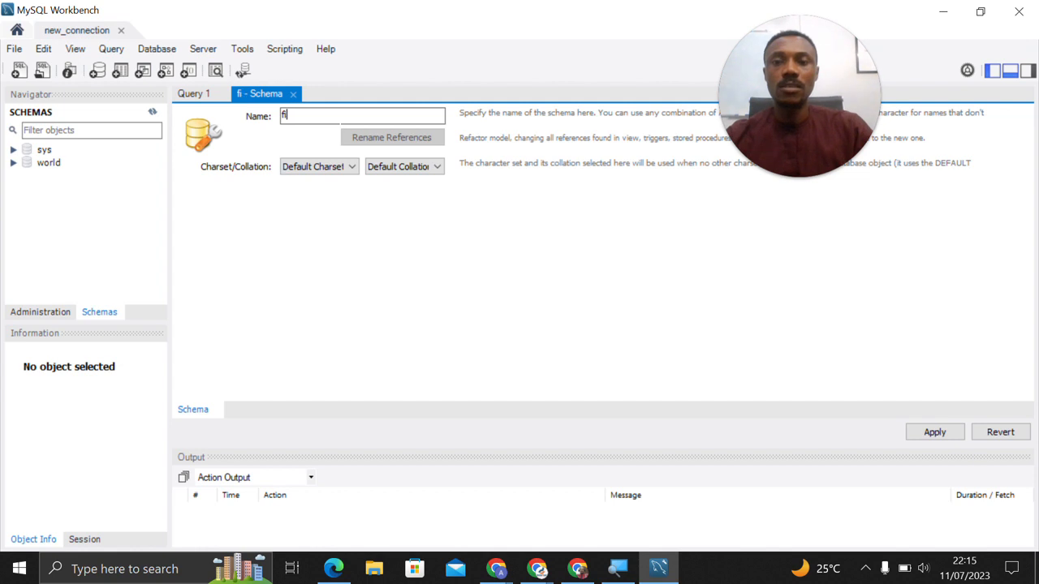
pyautogui.write('t_db-')
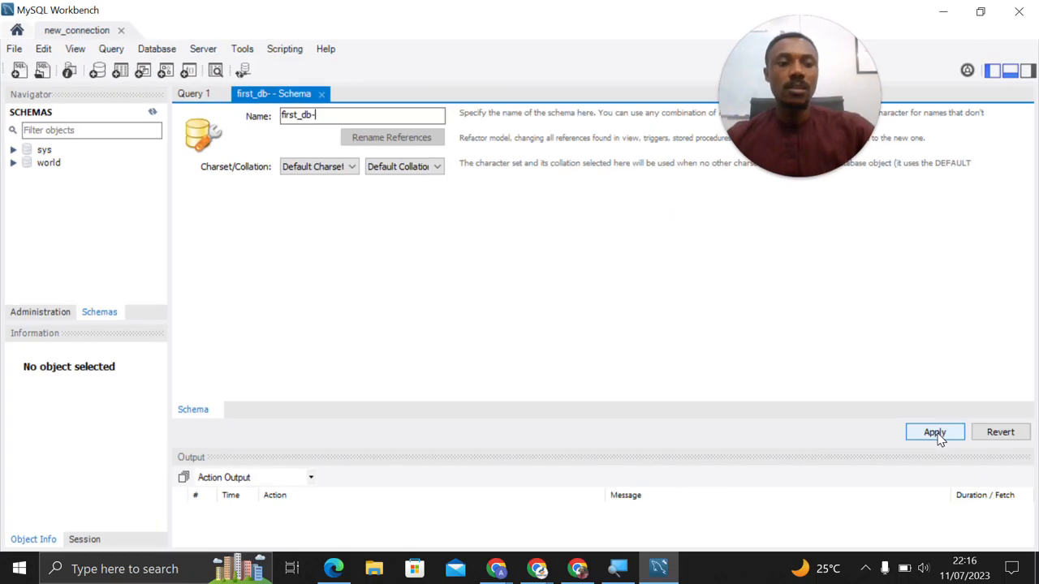
pyautogui.click(934, 432)
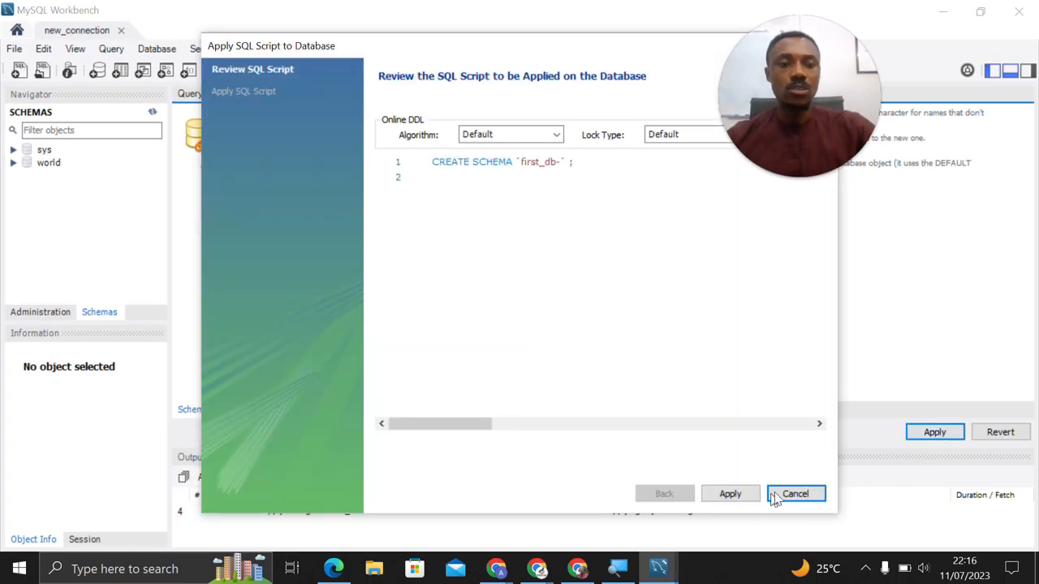
pyautogui.click(792, 496)
pyautogui.click(315, 115)
pyautogui.press('BackSpace')
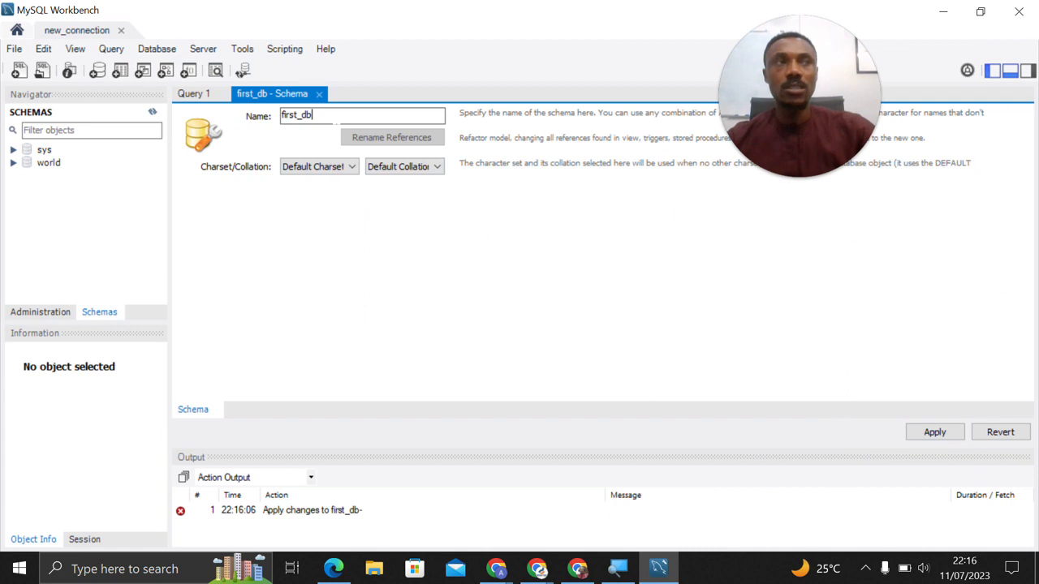
pyautogui.click(935, 433)
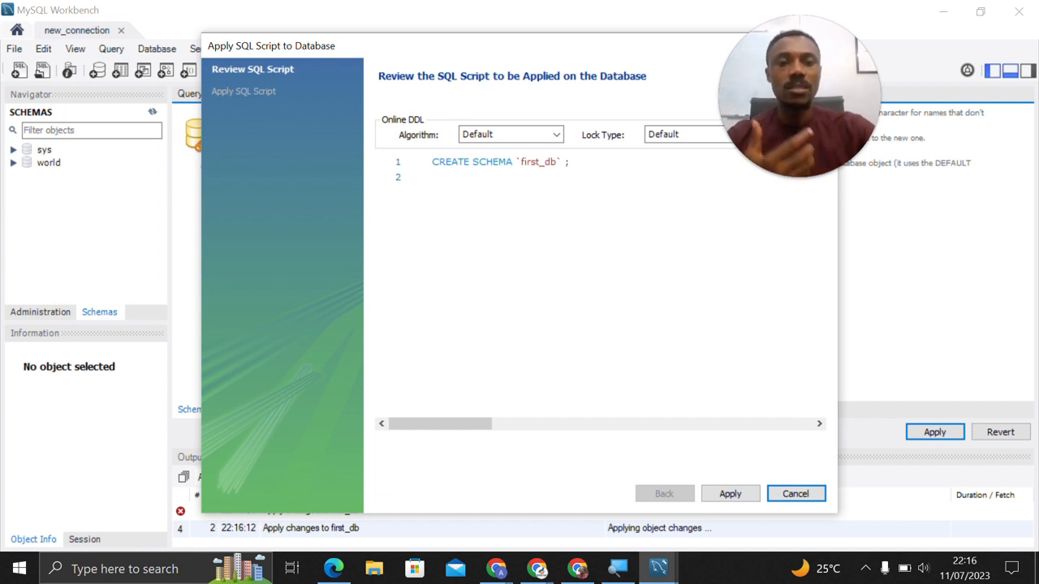
pyautogui.click(730, 495)
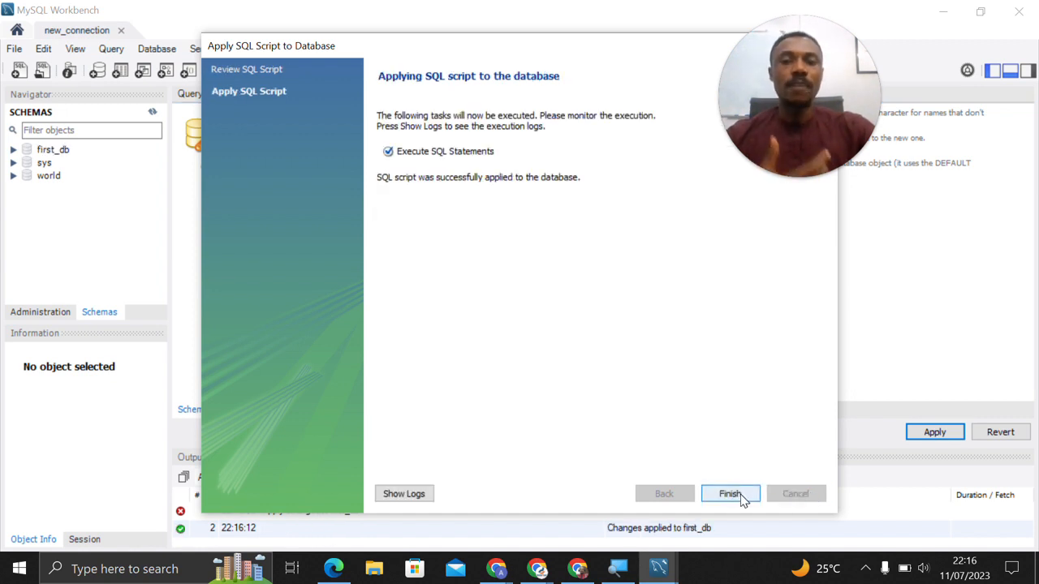
pyautogui.click(731, 494)
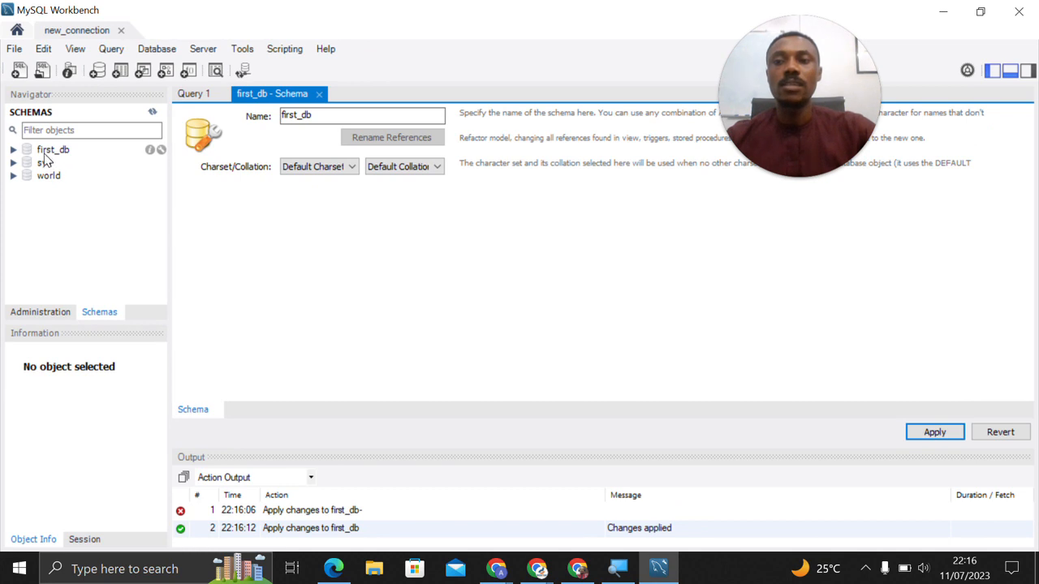
# Step: Expand the first_db schema and open the Table Data Import Wizard for its tables
pyautogui.click(13, 149)
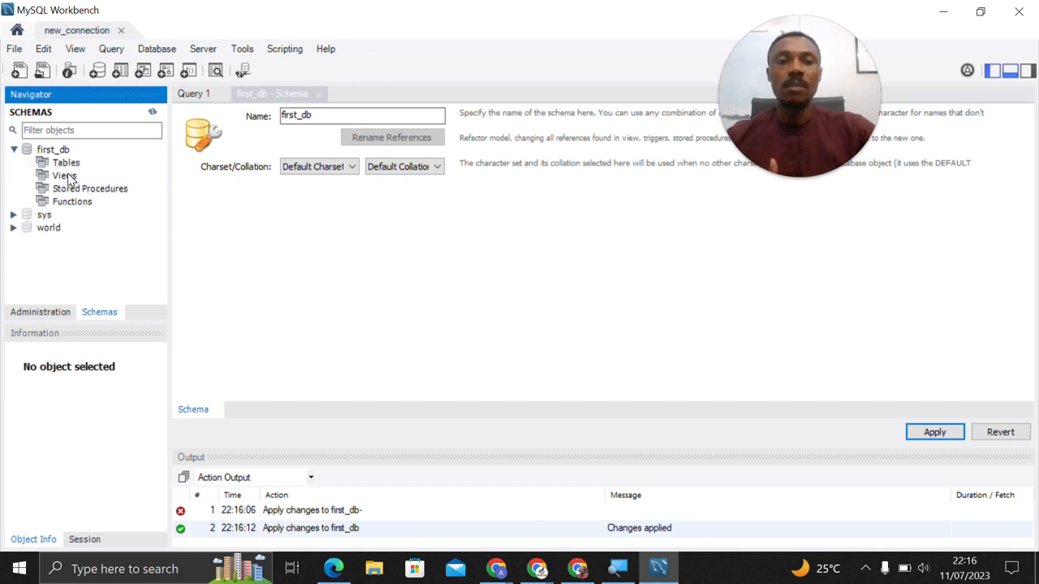
pyautogui.click(13, 149)
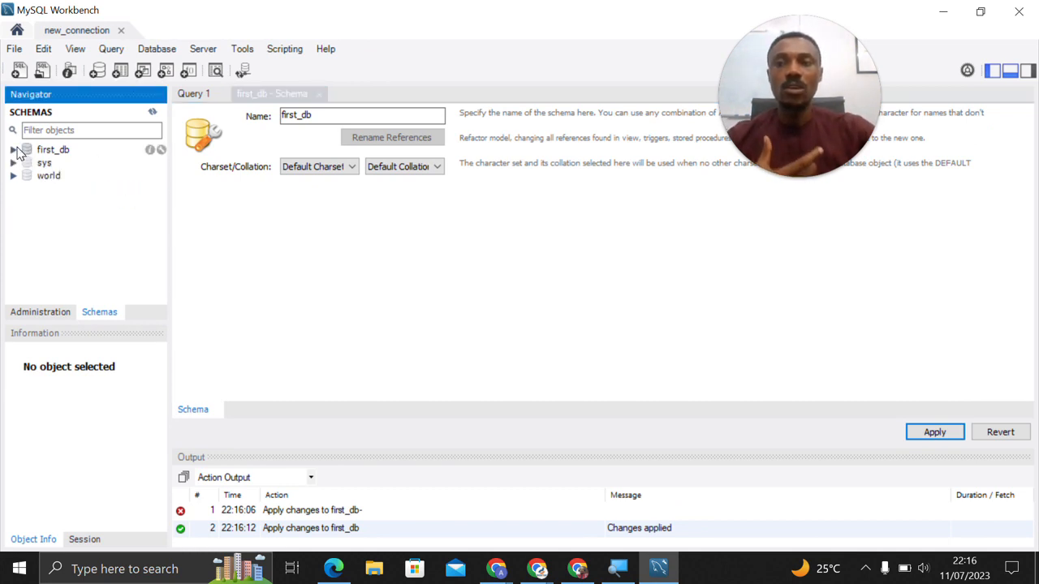
pyautogui.click(13, 150)
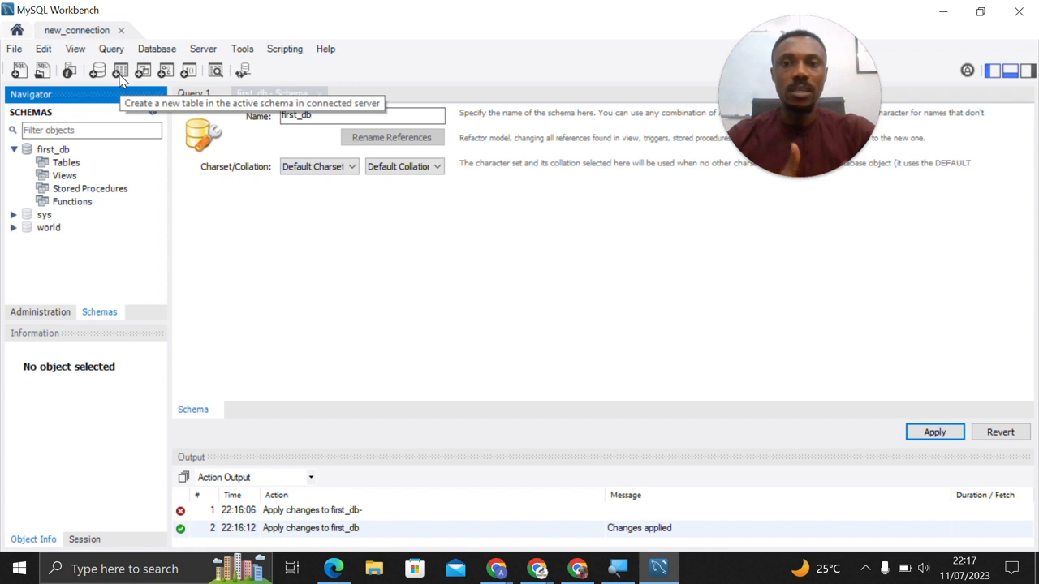
pyautogui.rightClick(65, 165)
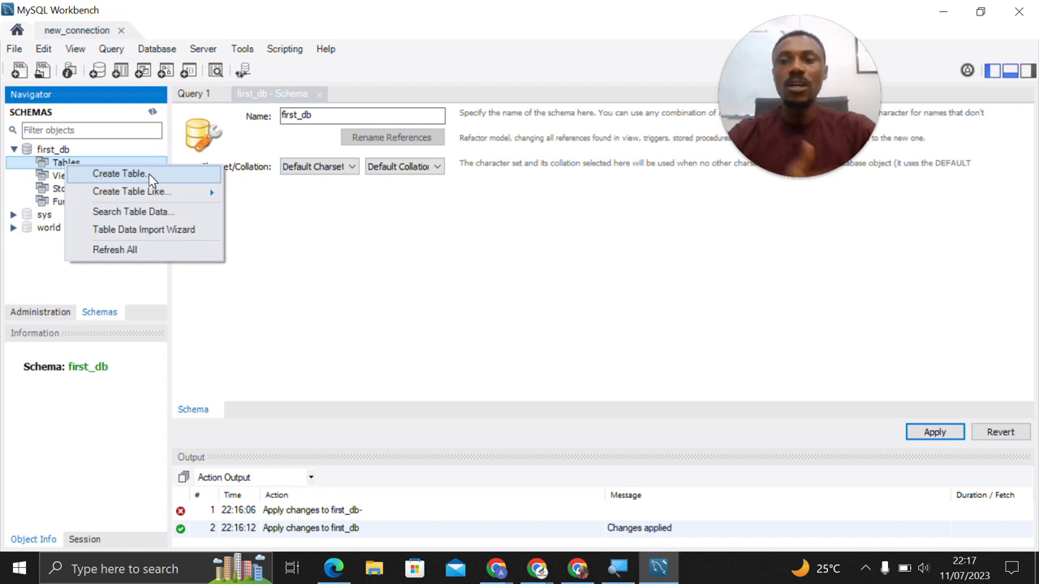
pyautogui.moveTo(123, 192)
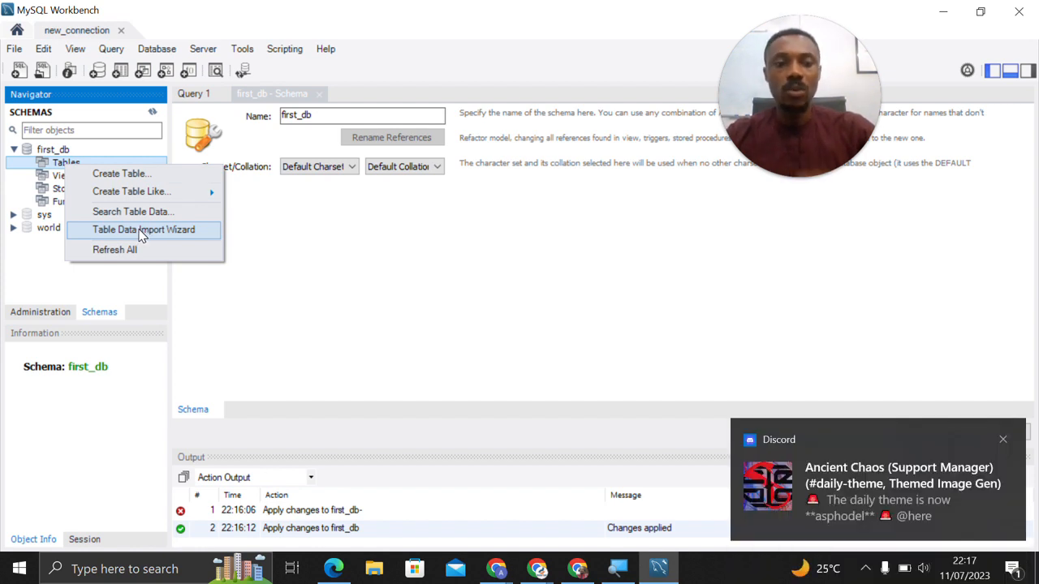
pyautogui.click(142, 230)
pyautogui.click(1002, 439)
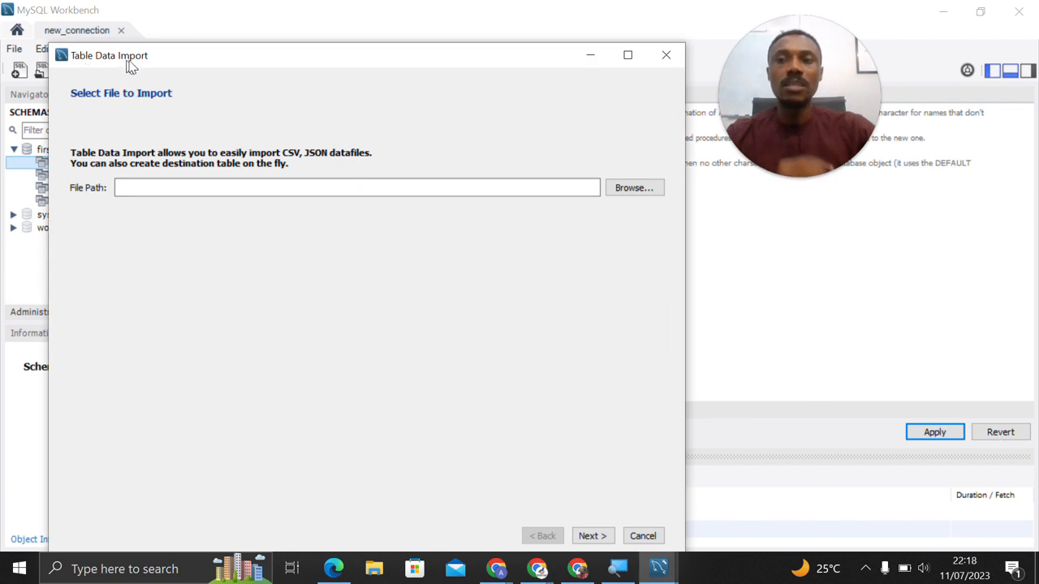
# Step: Choose the artists CSV file from the csv files for database folder as the import source
pyautogui.click(644, 191)
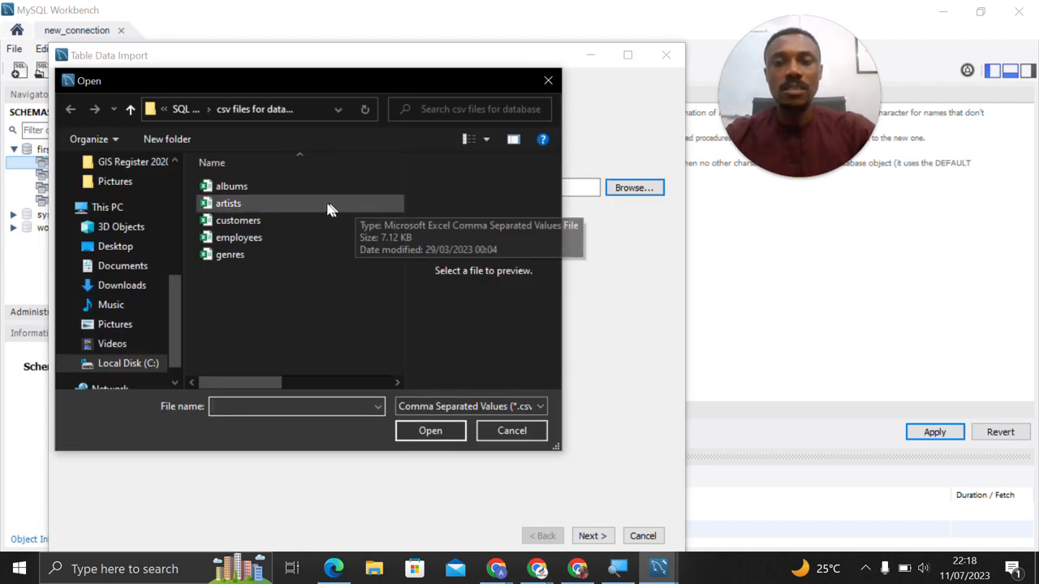
pyautogui.click(244, 205)
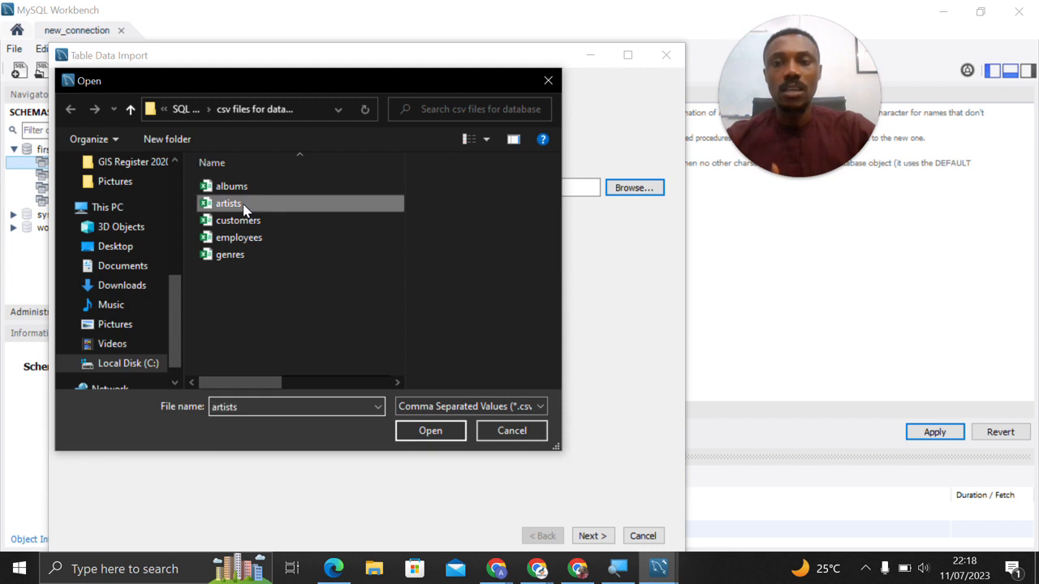
pyautogui.click(423, 436)
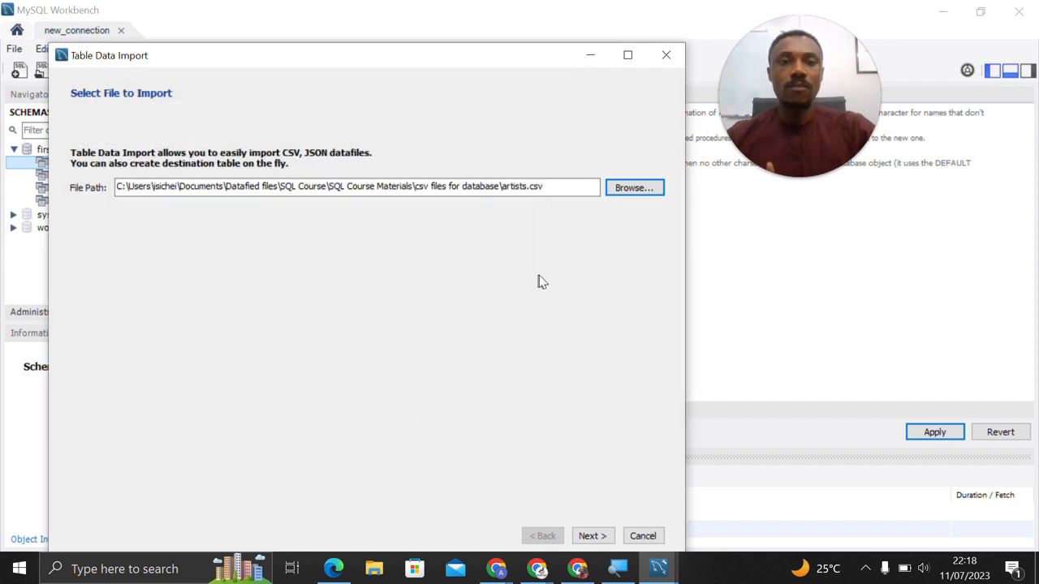
pyautogui.click(606, 537)
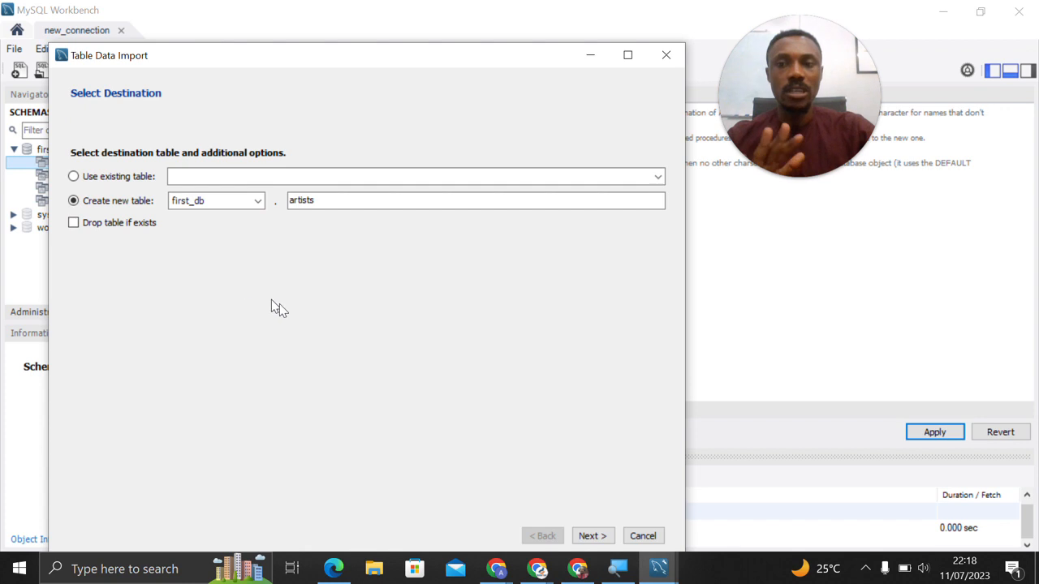
# Step: Import the data into a new artists table in first_db, keeping utf-8 encoding, ArtistId as int and Name as text
pyautogui.click(591, 536)
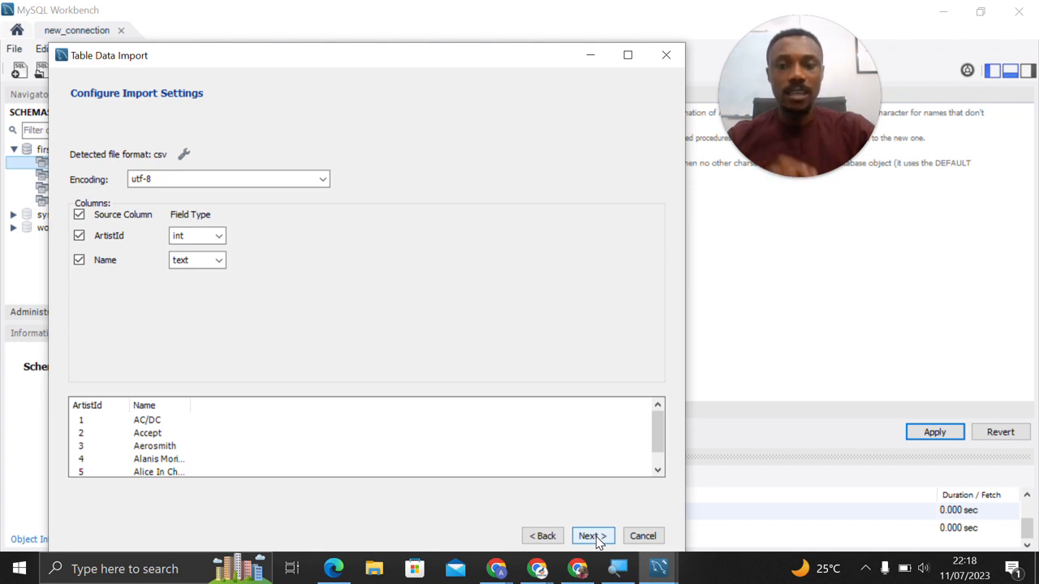
pyautogui.click(597, 541)
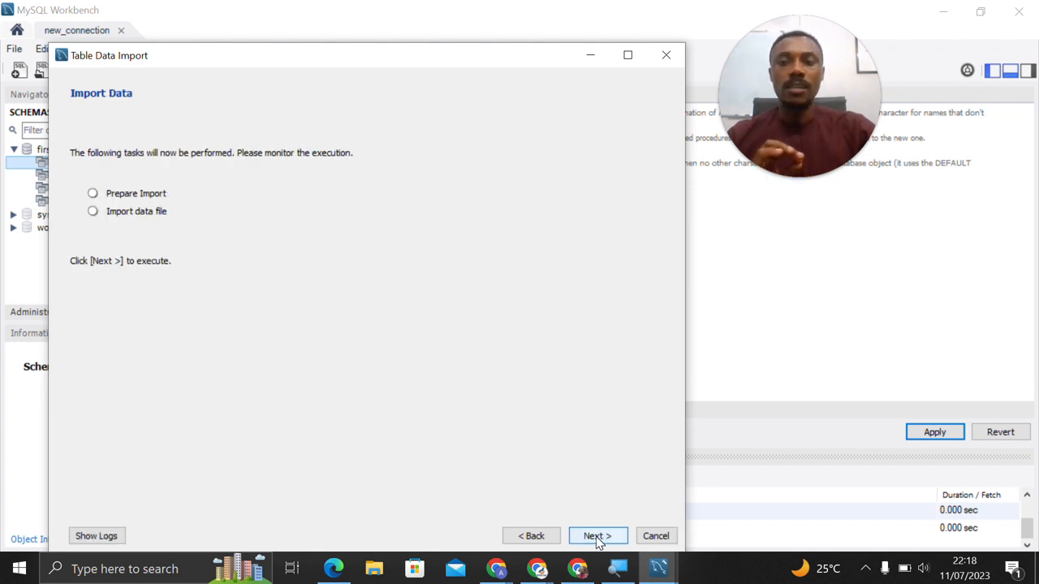
pyautogui.click(597, 538)
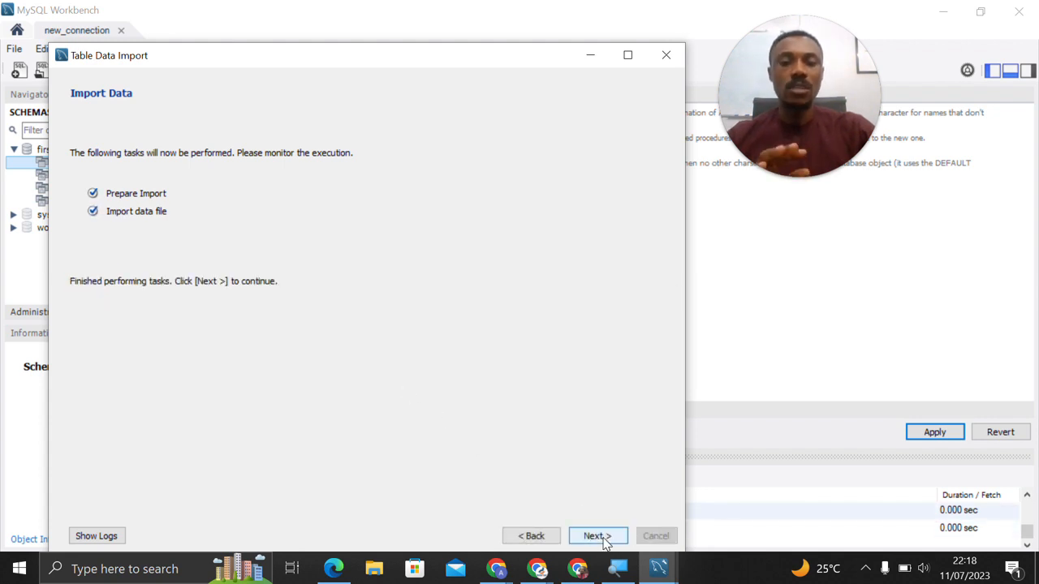
pyautogui.click(601, 539)
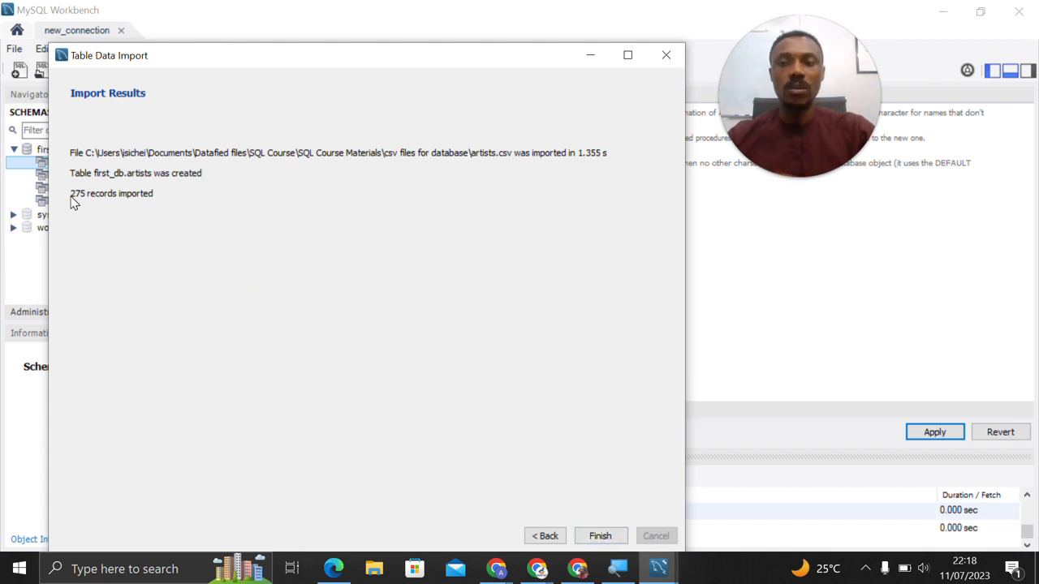
pyautogui.click(601, 537)
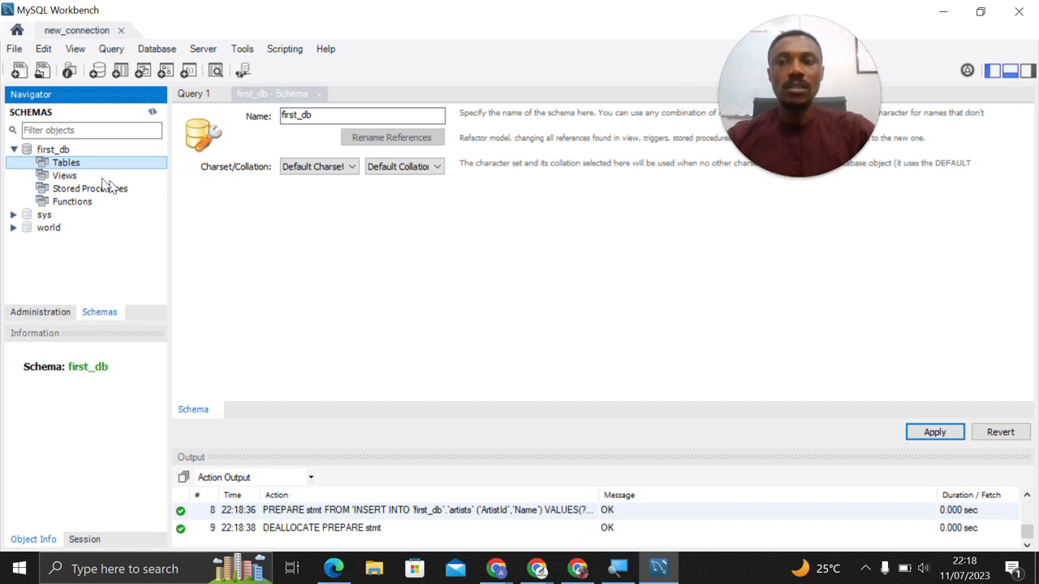
# Step: Refresh the schema list and expand the tables of first_db
pyautogui.rightClick(64, 151)
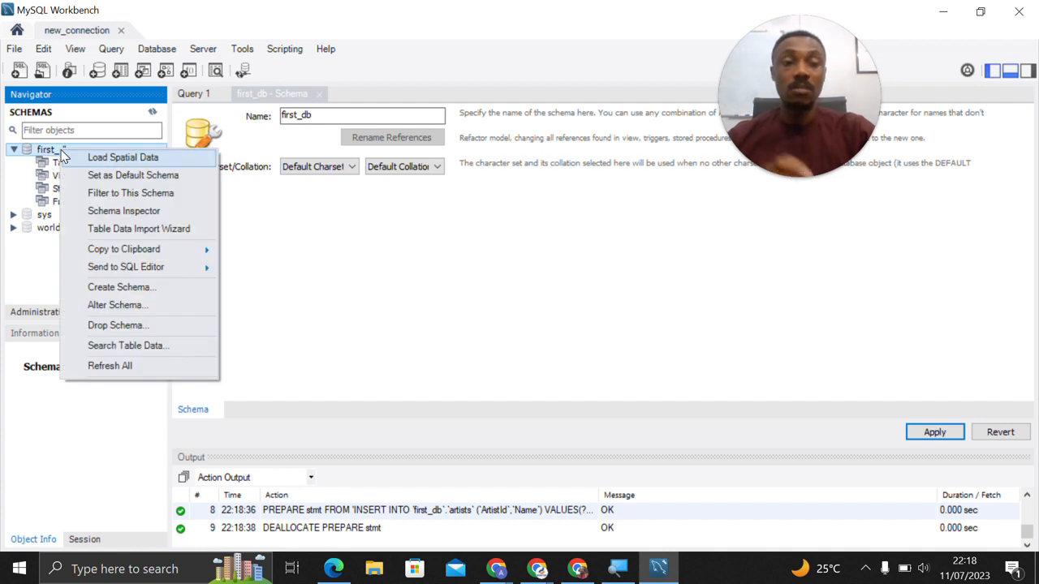
pyautogui.click(136, 366)
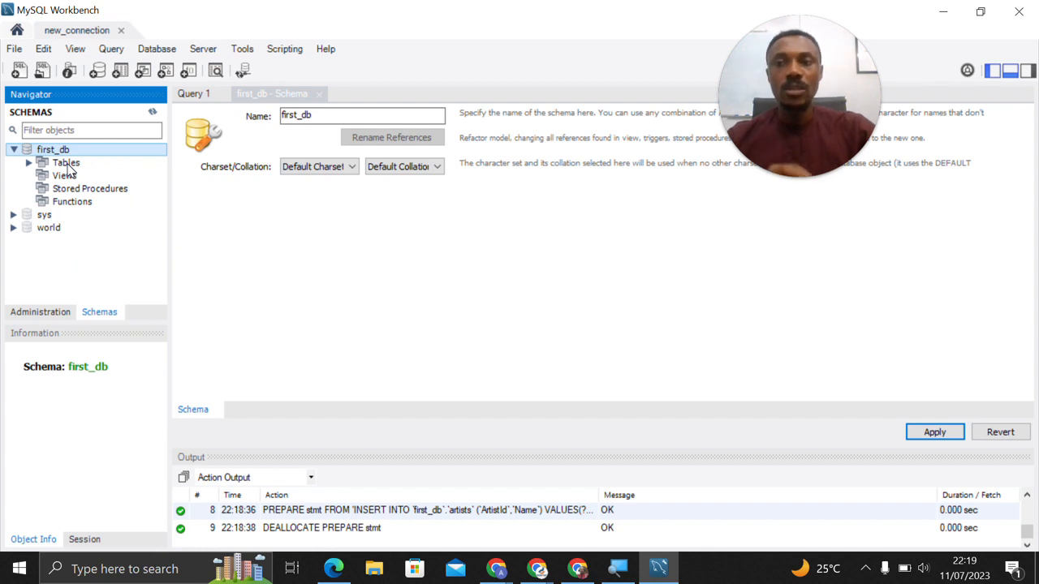
pyautogui.doubleClick(68, 167)
# Step: Query all rows of the artists table and look through the imported records
pyautogui.moveTo(81, 177)
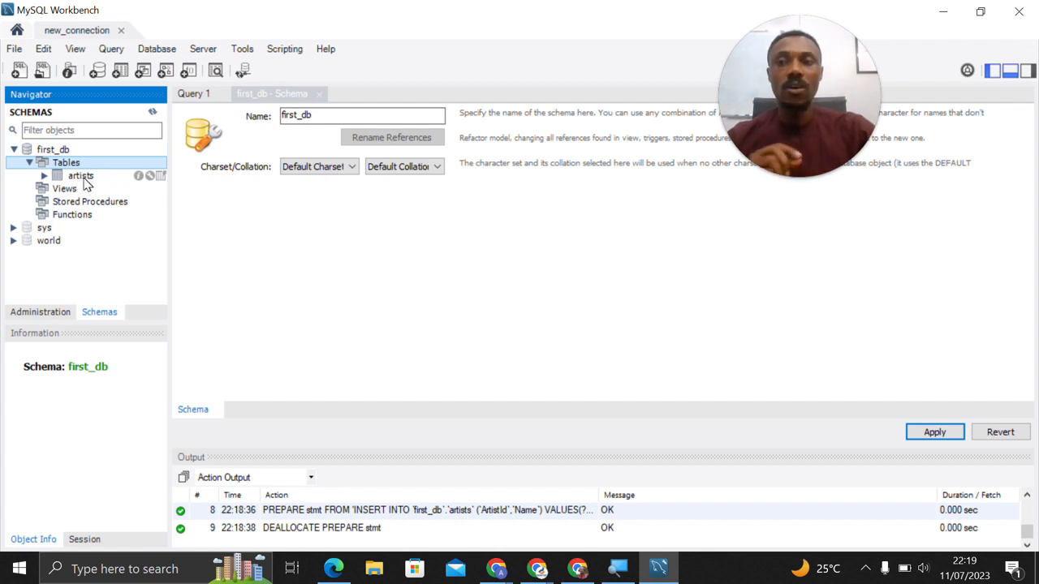
pyautogui.click(161, 176)
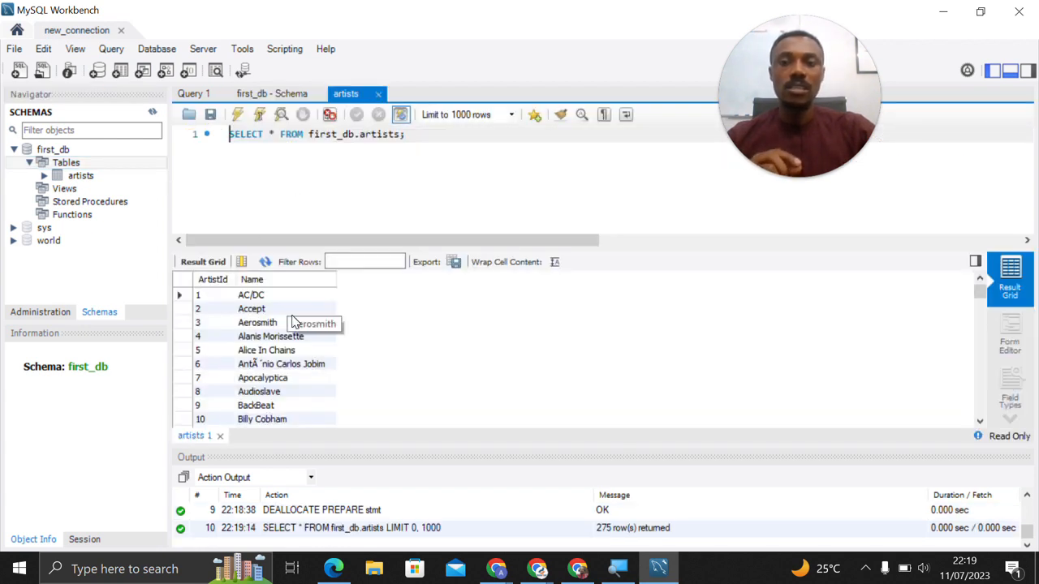
pyautogui.scroll(-1, 293, 322)
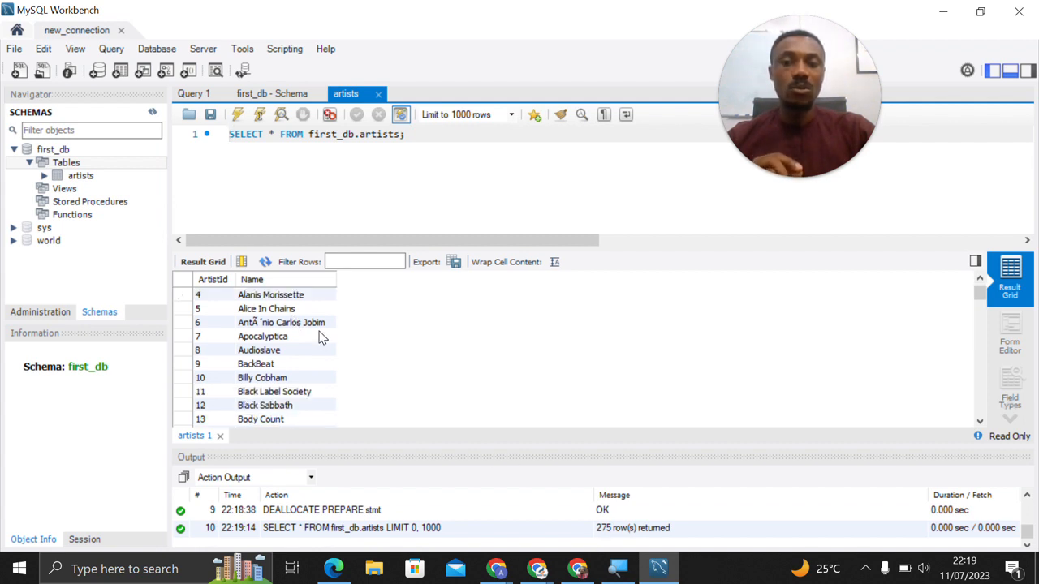
pyautogui.scroll(-10, 320, 338)
pyautogui.scroll(11, 320, 339)
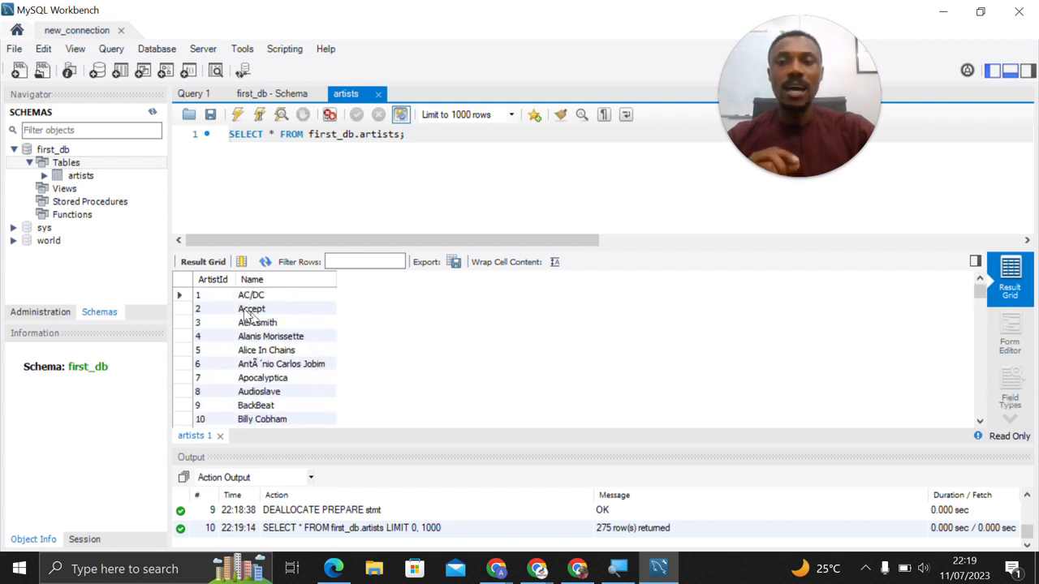